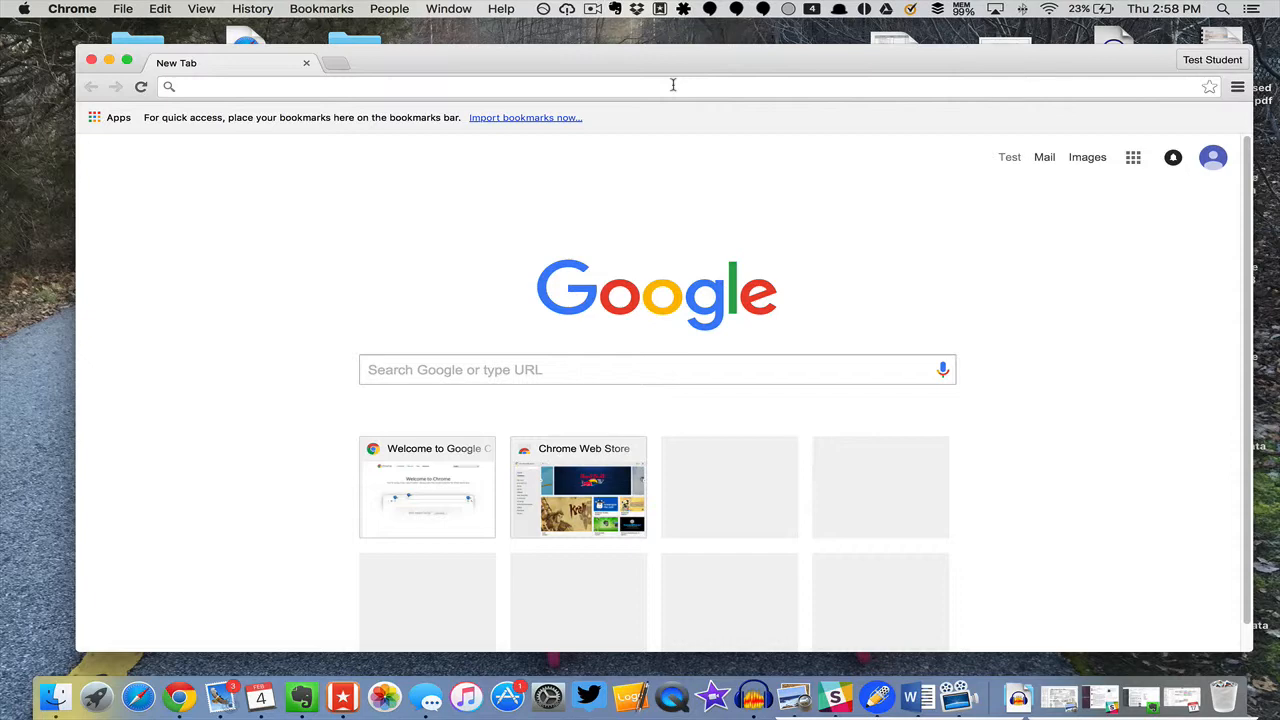
left_click(673, 85)
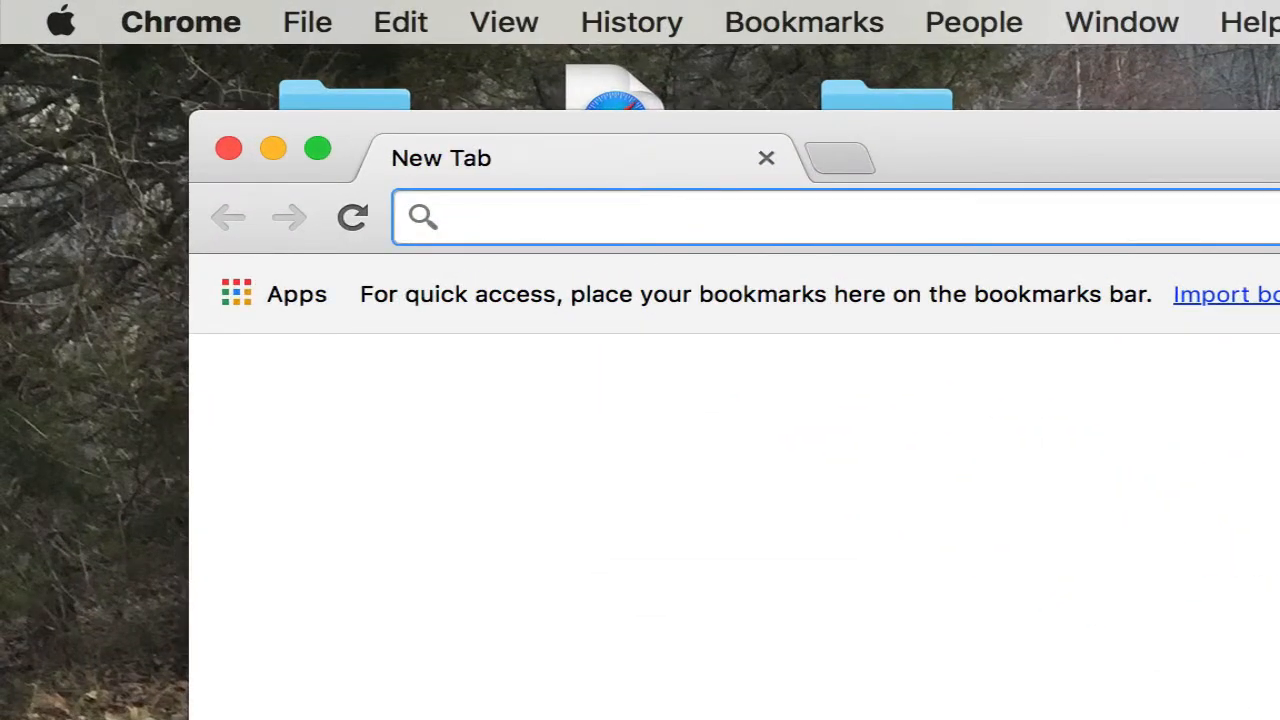
type("www.bl")
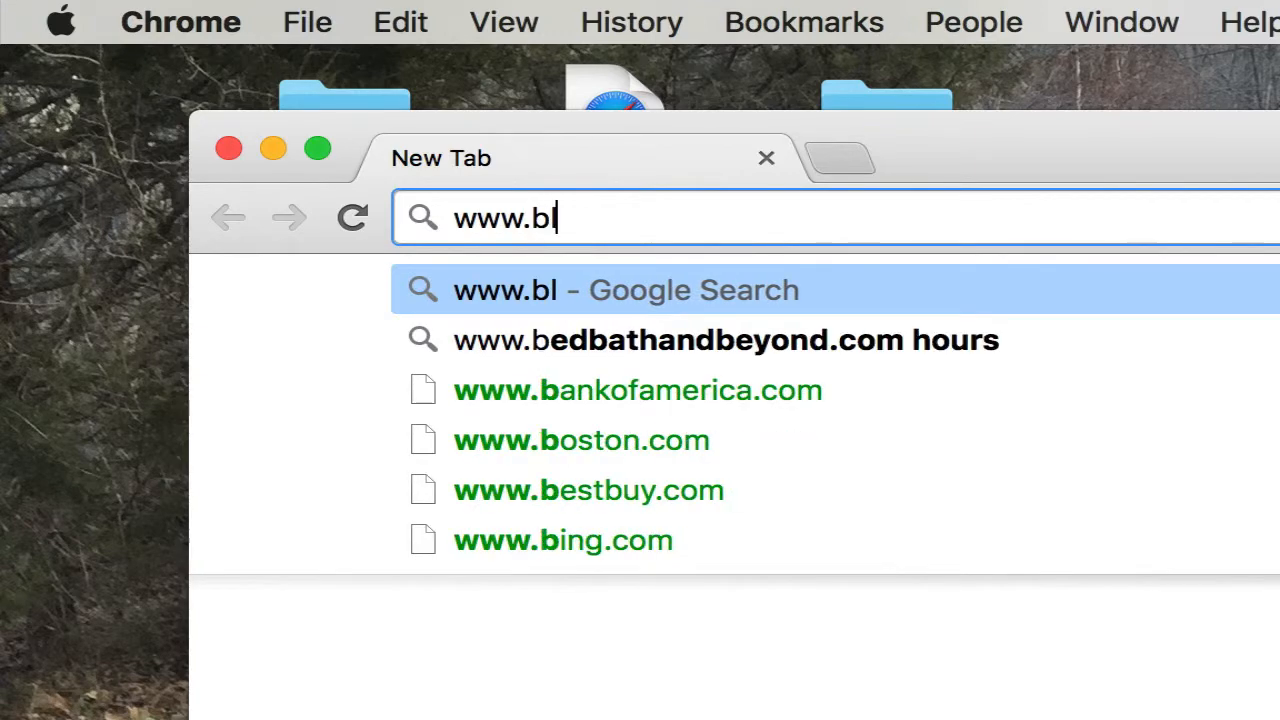
type("ogger.com")
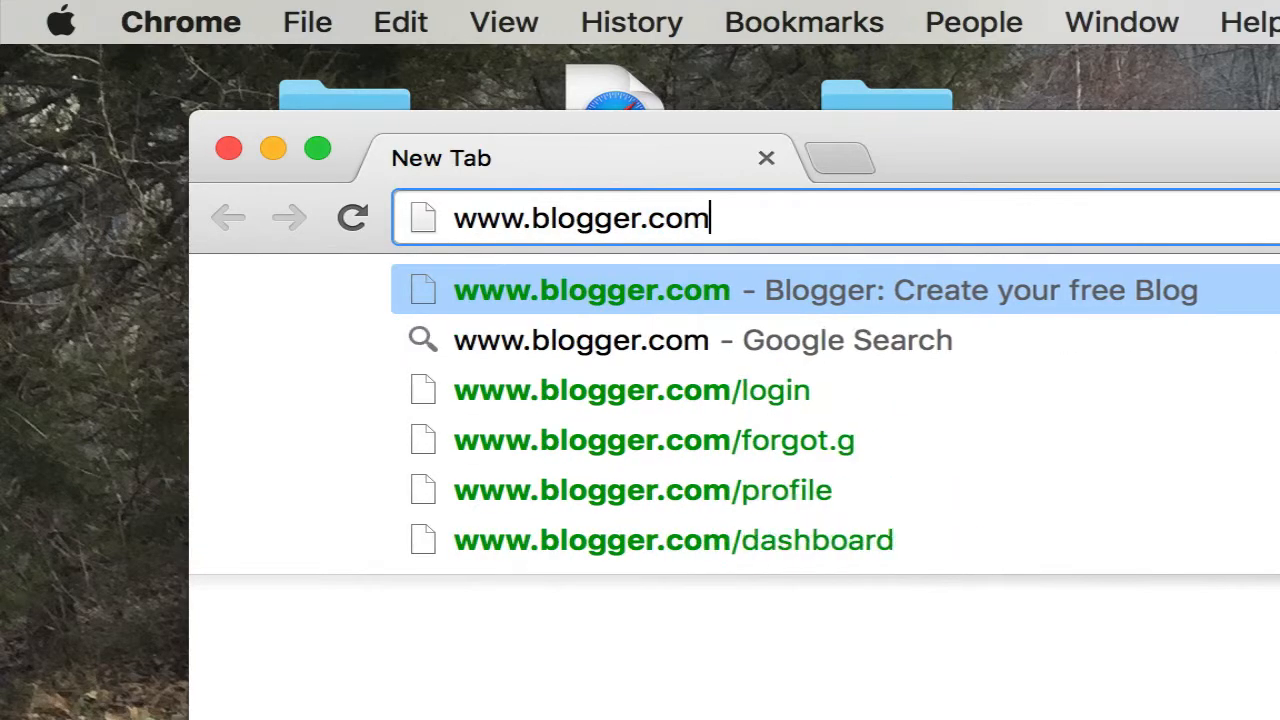
key("Return")
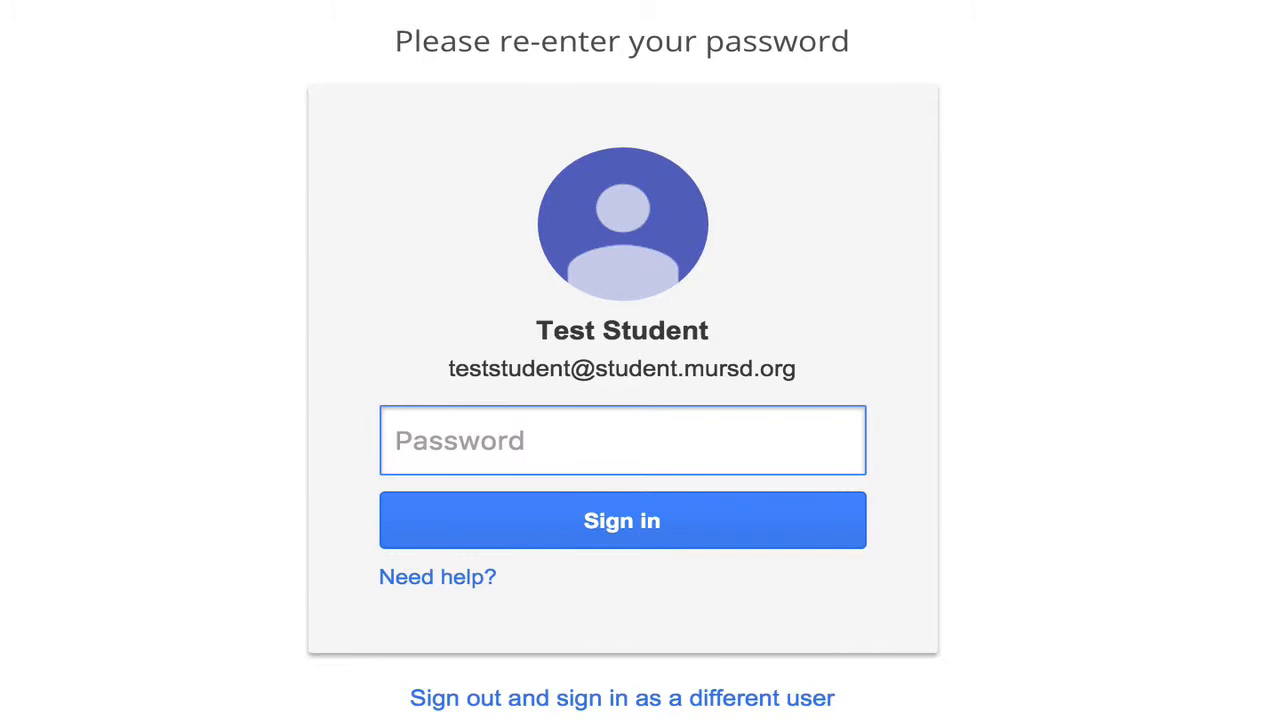
Step: Re-enter the account password and sign in
type("•••••••••")
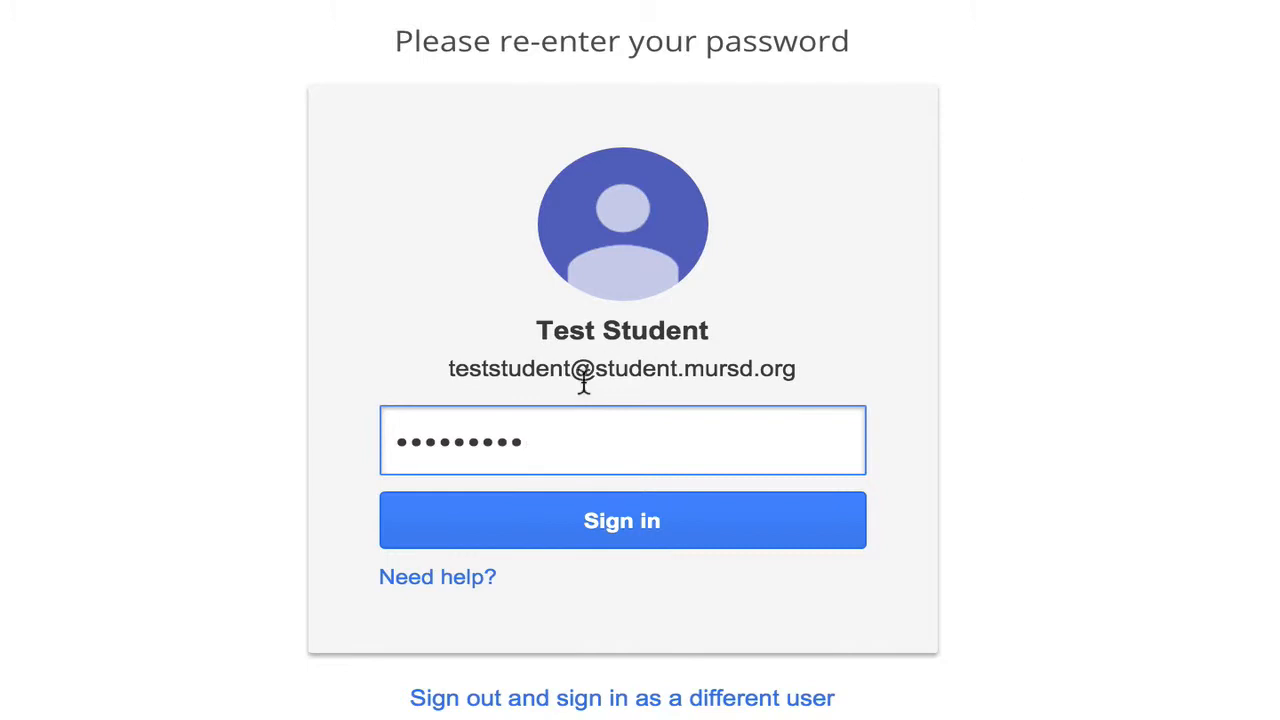
left_click(629, 508)
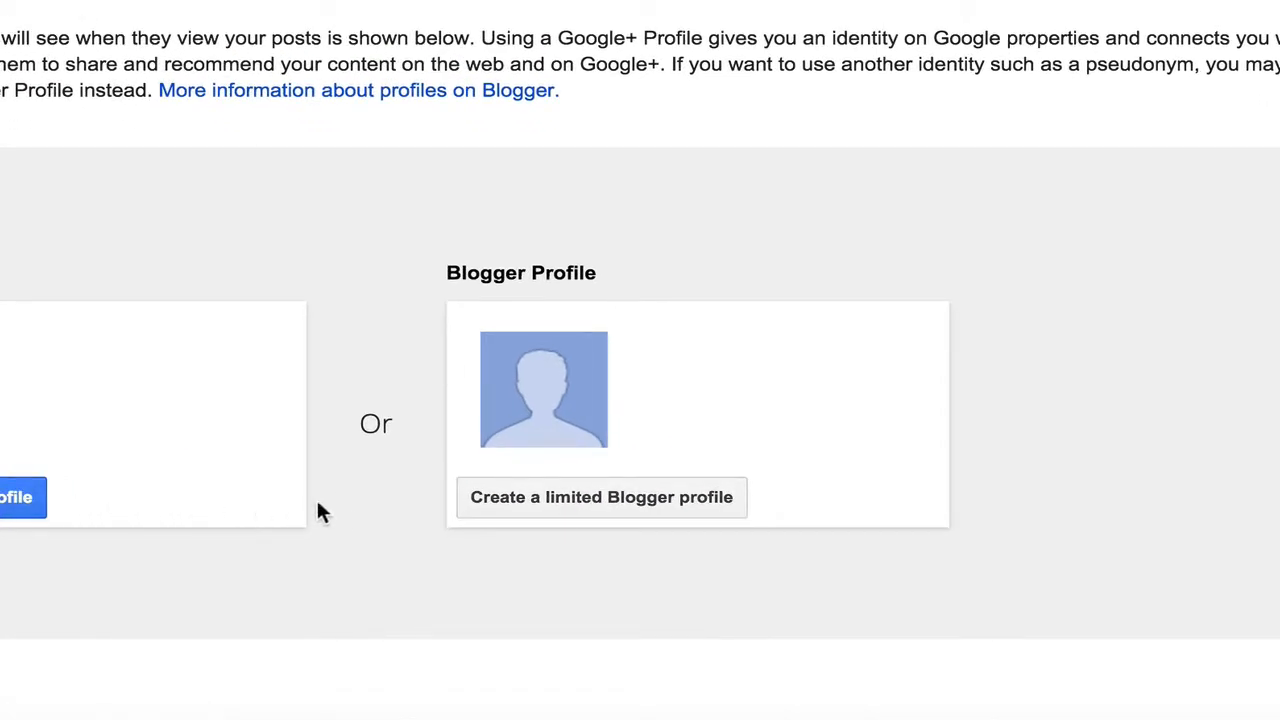
Step: Create a limited Blogger profile using the account holder's name as the display name and continue to Blogger
left_click(607, 496)
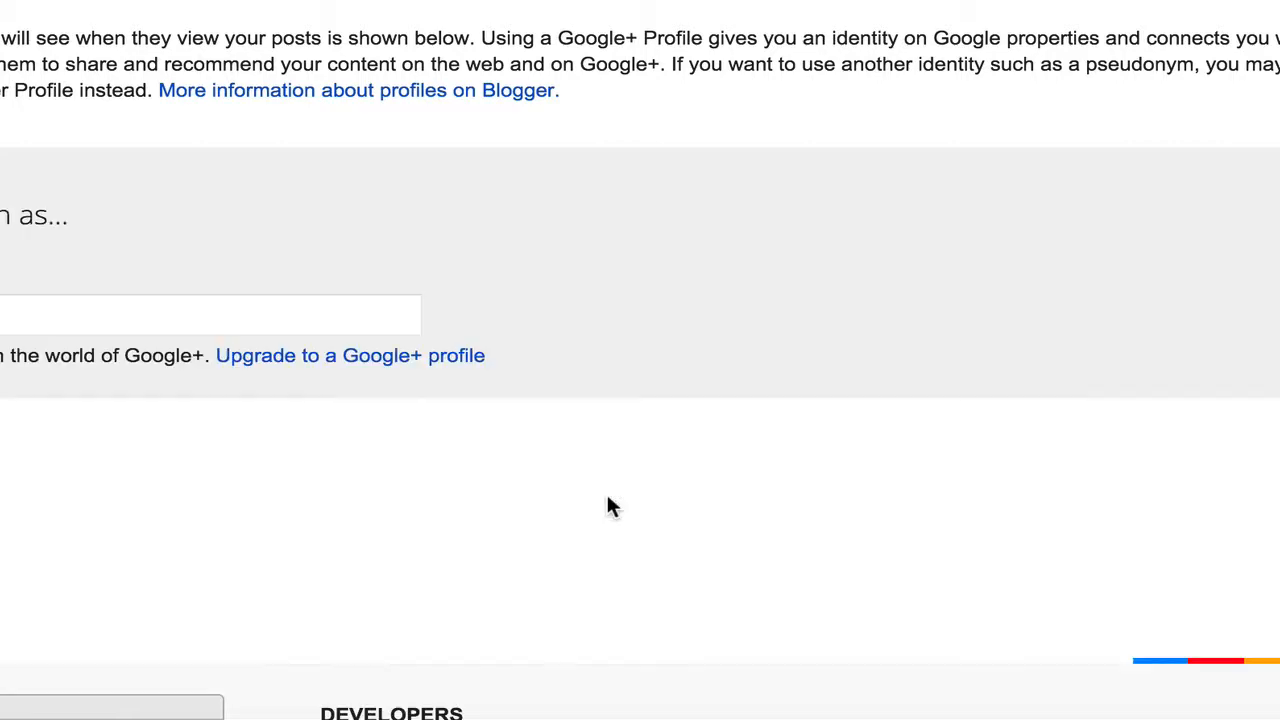
left_click(166, 314)
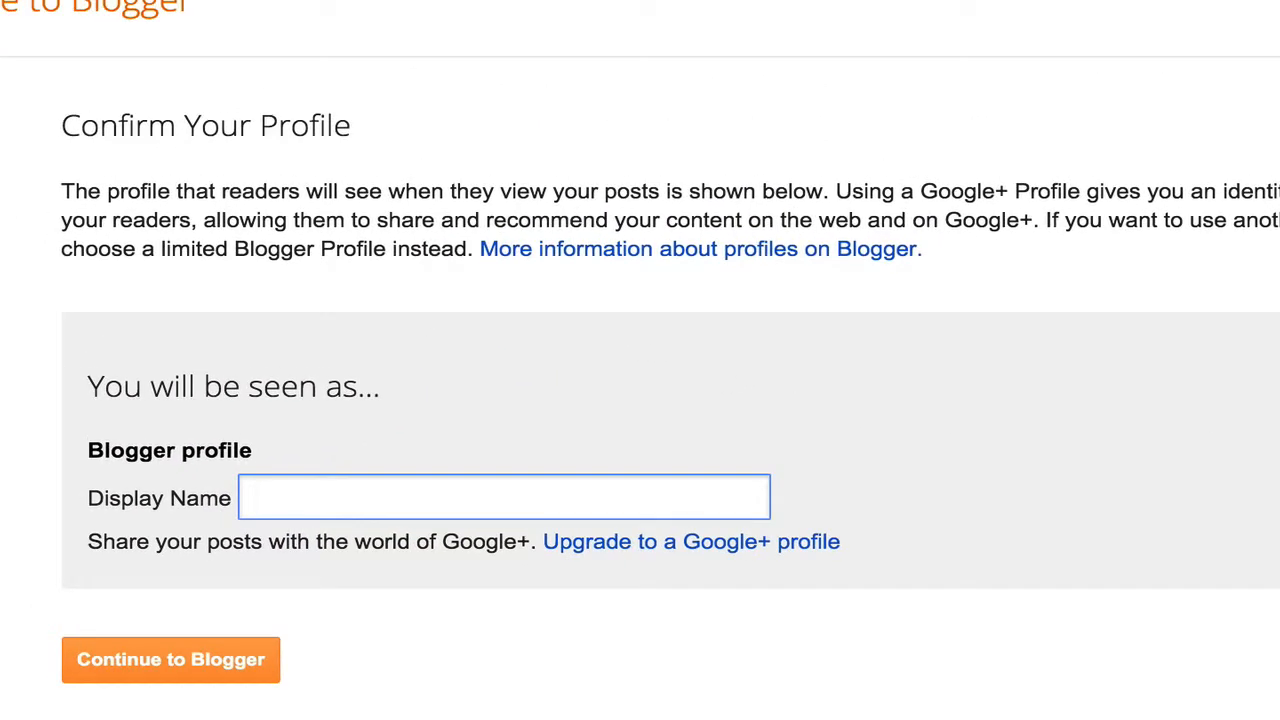
type("Test Student")
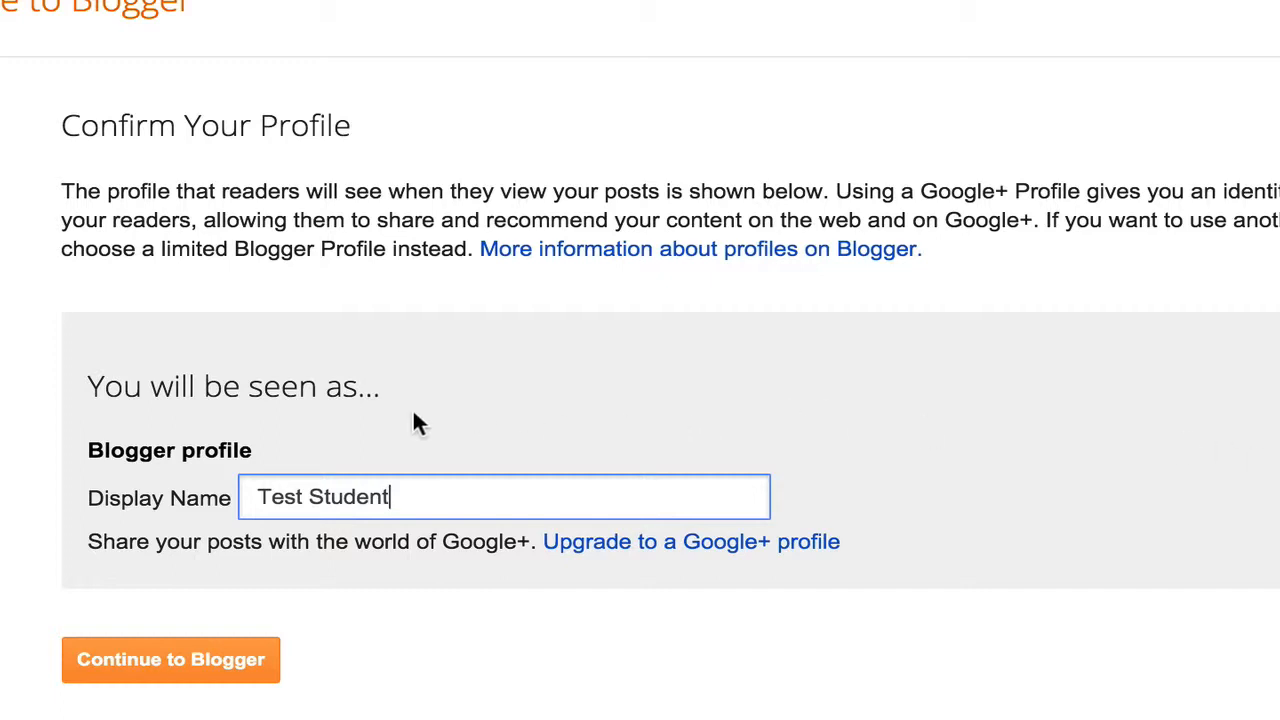
left_click(219, 662)
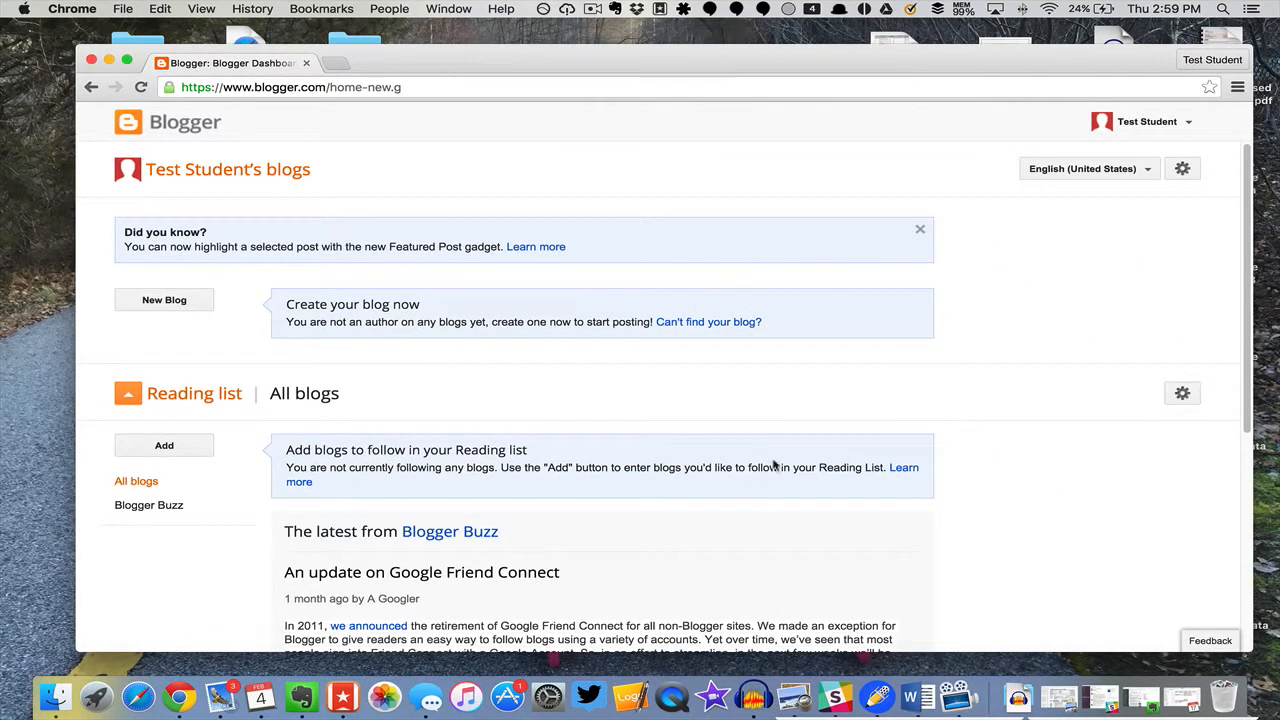
Step: Start a new blog and title it with the account holder's name followed by 's Blog
scroll(543, 430, "down", 1)
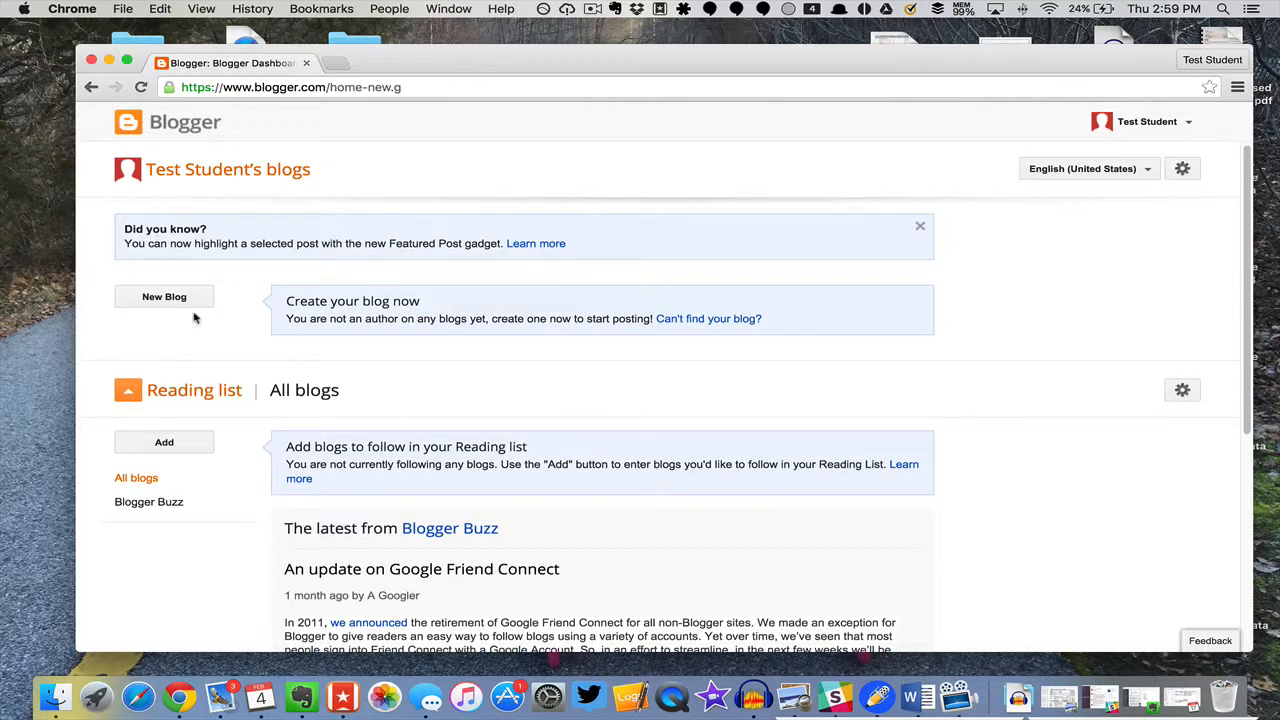
scroll(756, 357, "down", 3)
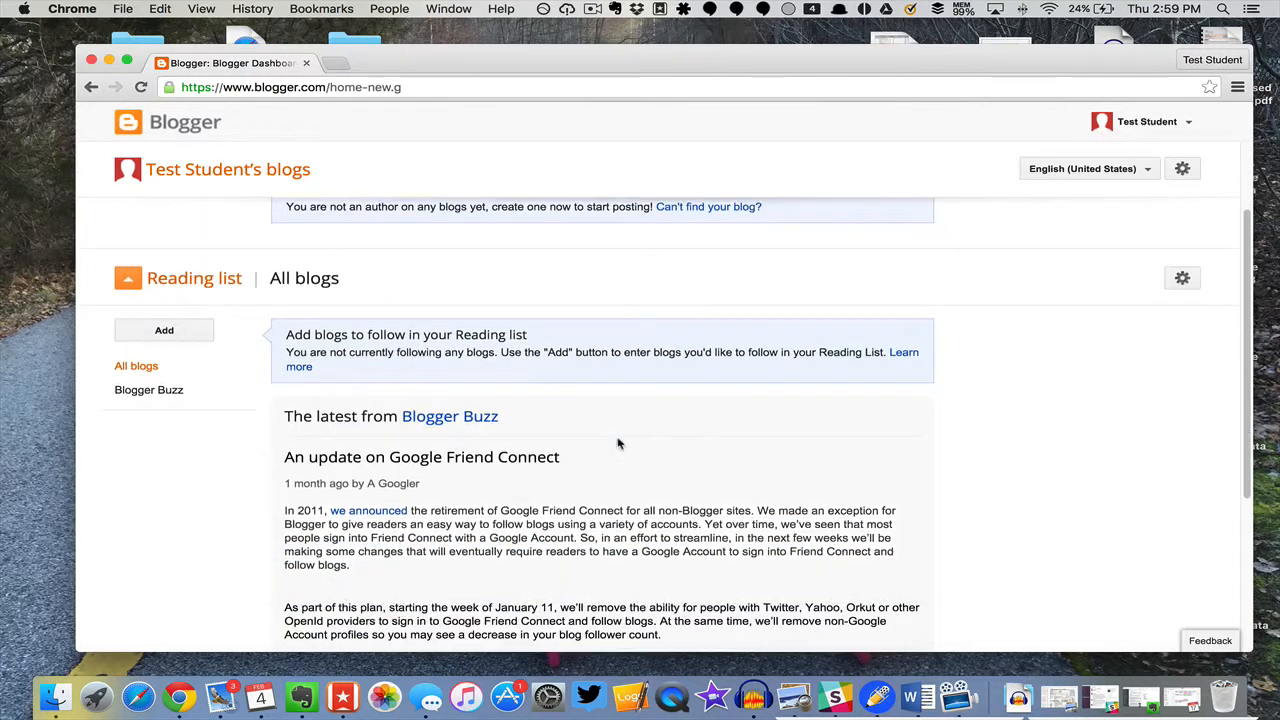
scroll(843, 480, "up", 3)
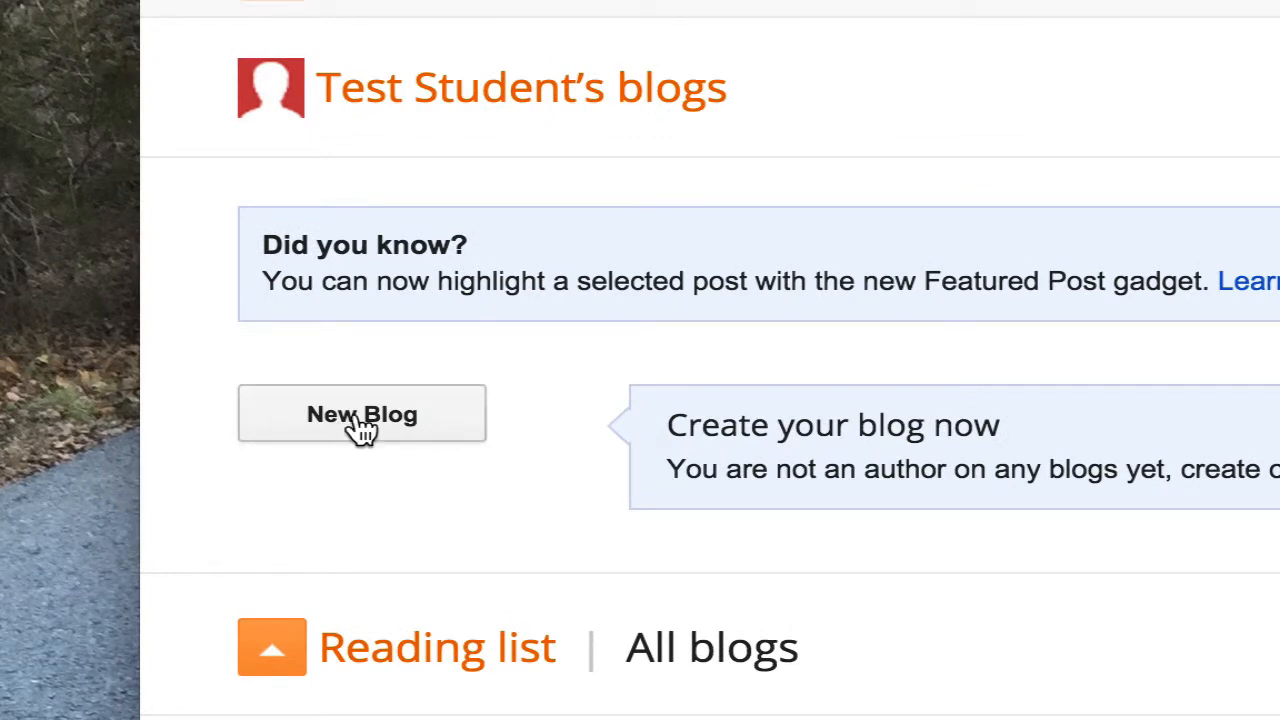
left_click(356, 414)
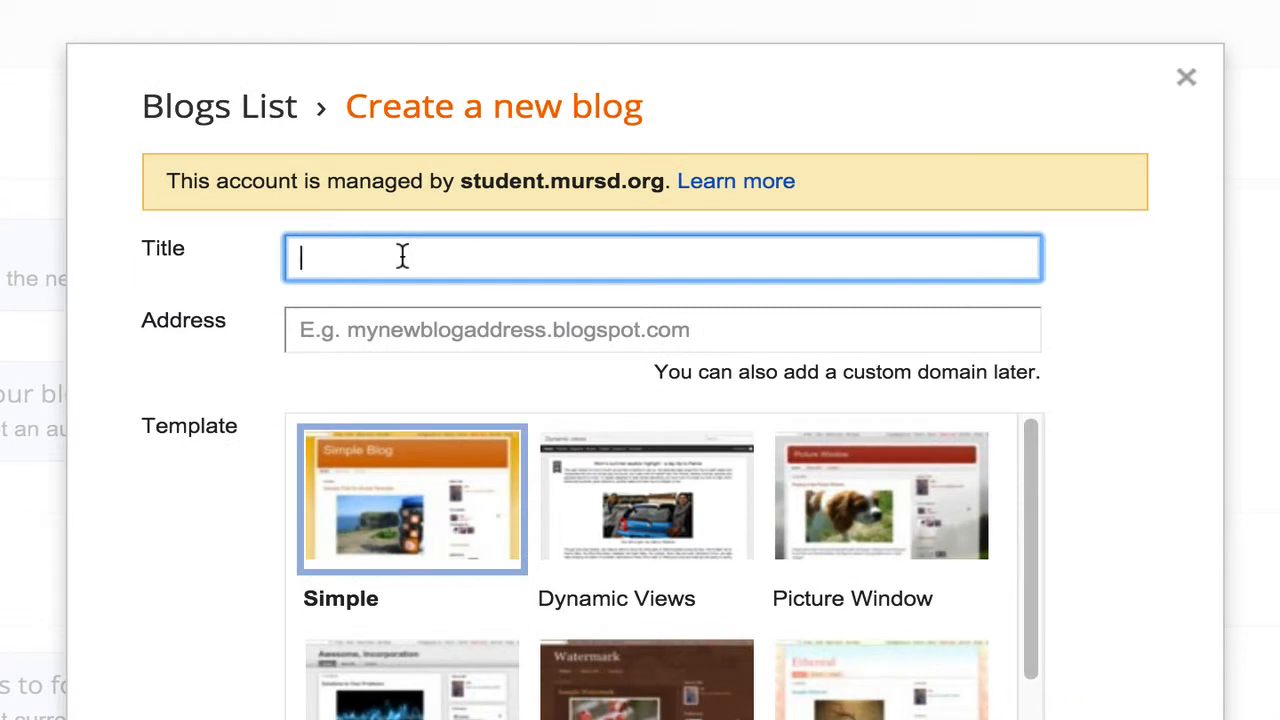
type("Test Student's Blog")
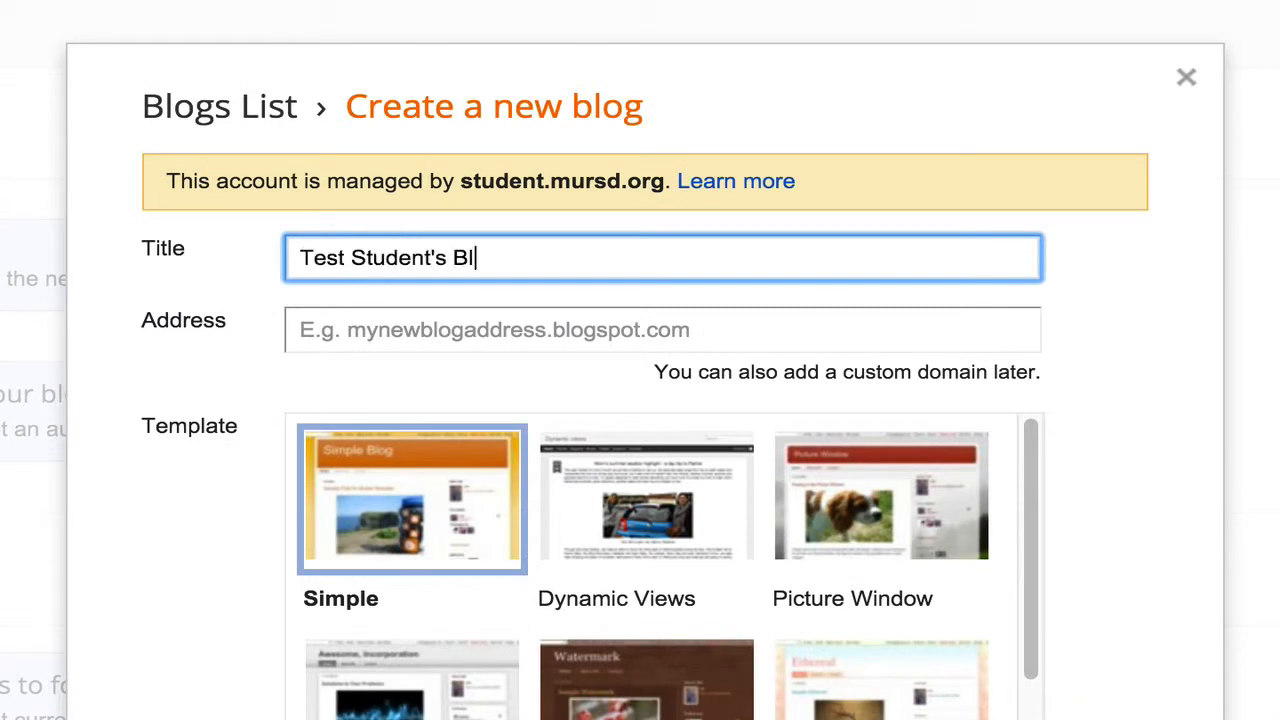
Step: Set the new blog's address to studentt20.blogspot.com
left_click(431, 331)
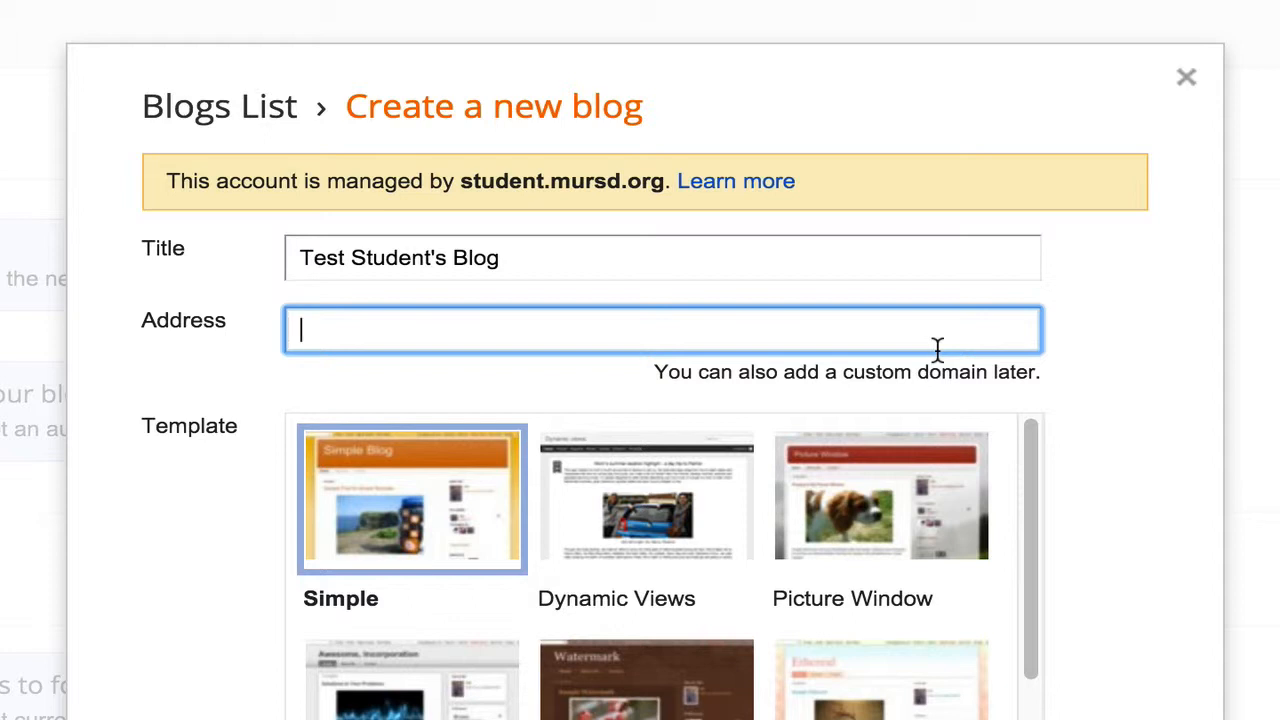
type("student")
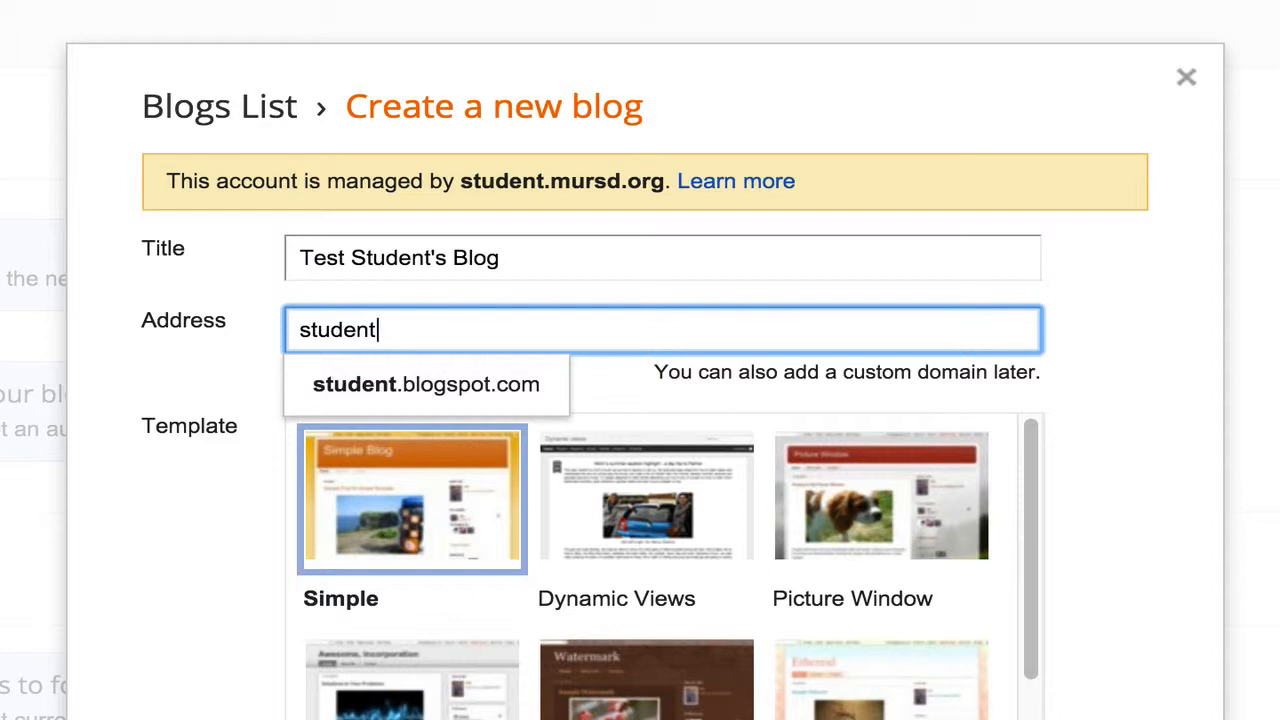
type("t20")
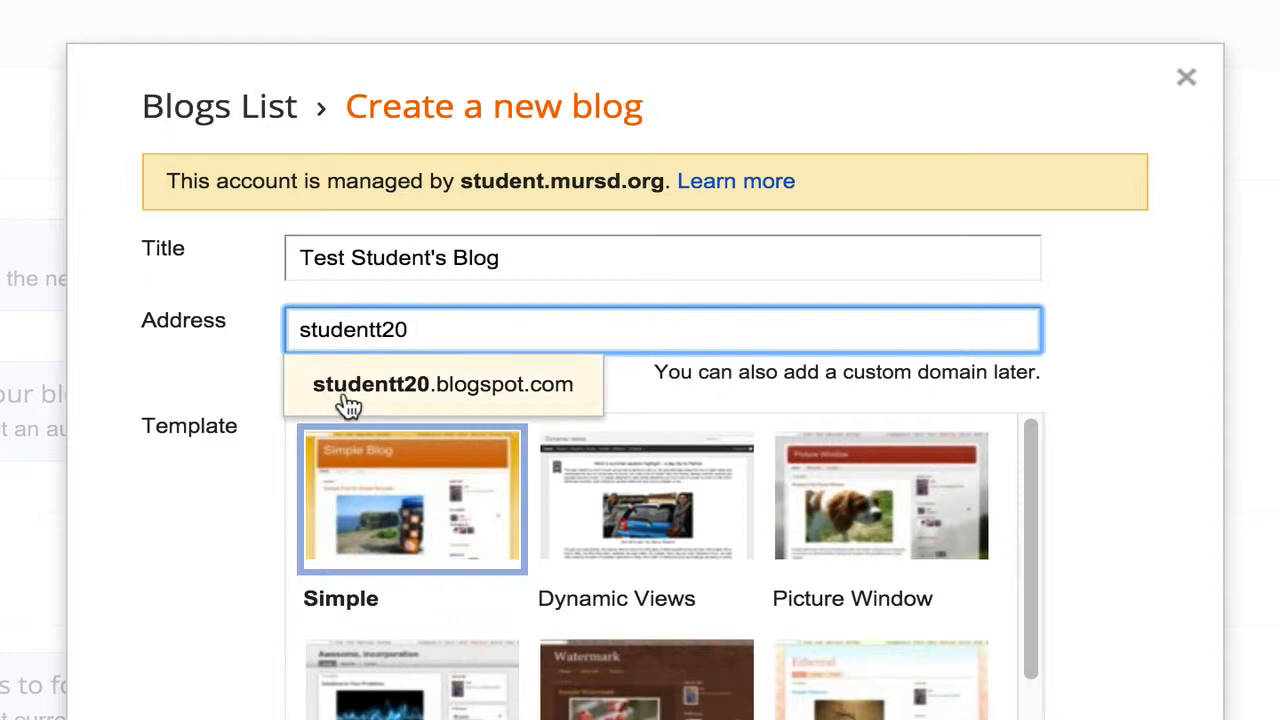
left_click(441, 388)
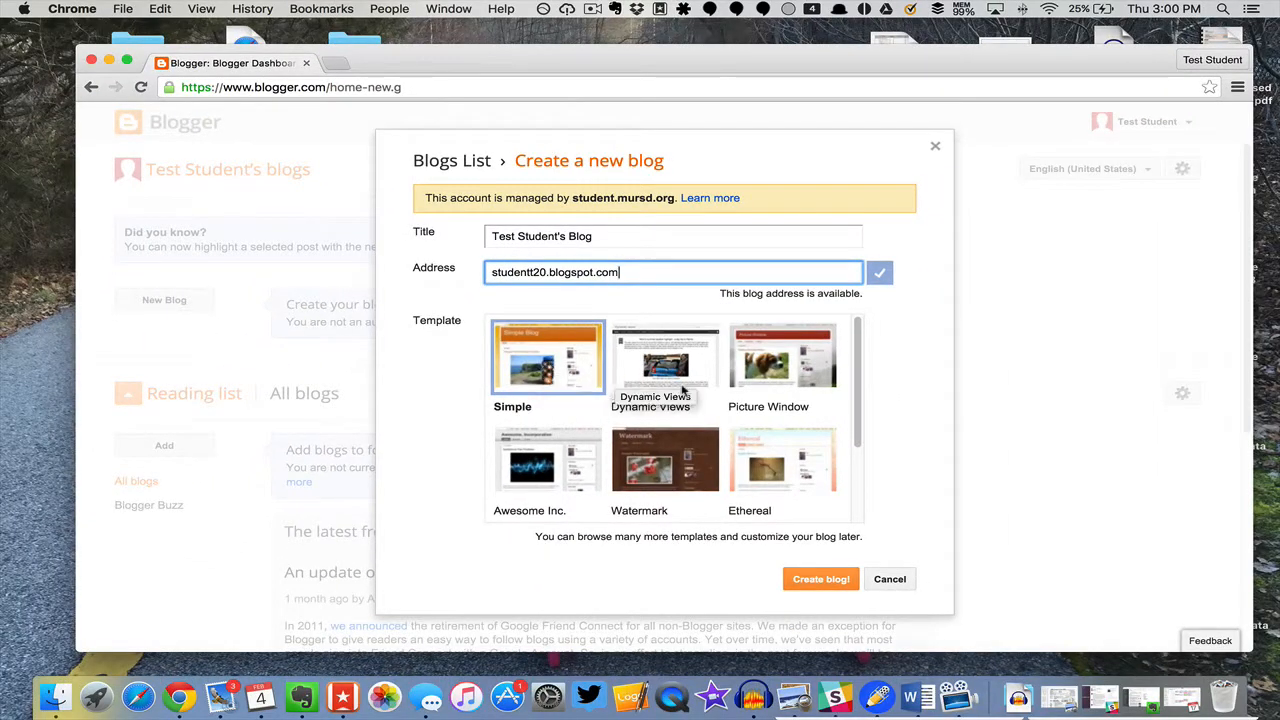
Step: Choose the Simple template and create the blog
scroll(683, 390, "down", 1)
scroll(683, 390, "down", 3)
scroll(683, 390, "up", 3)
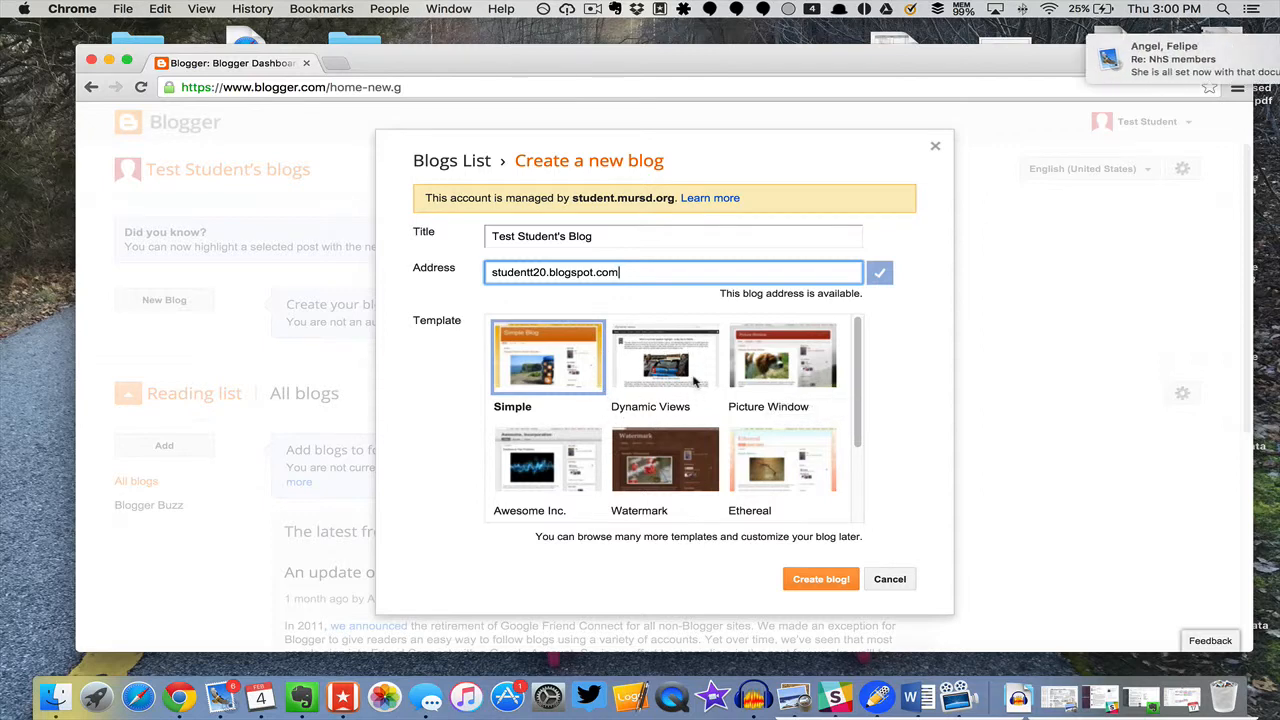
left_click(582, 398)
left_click(826, 580)
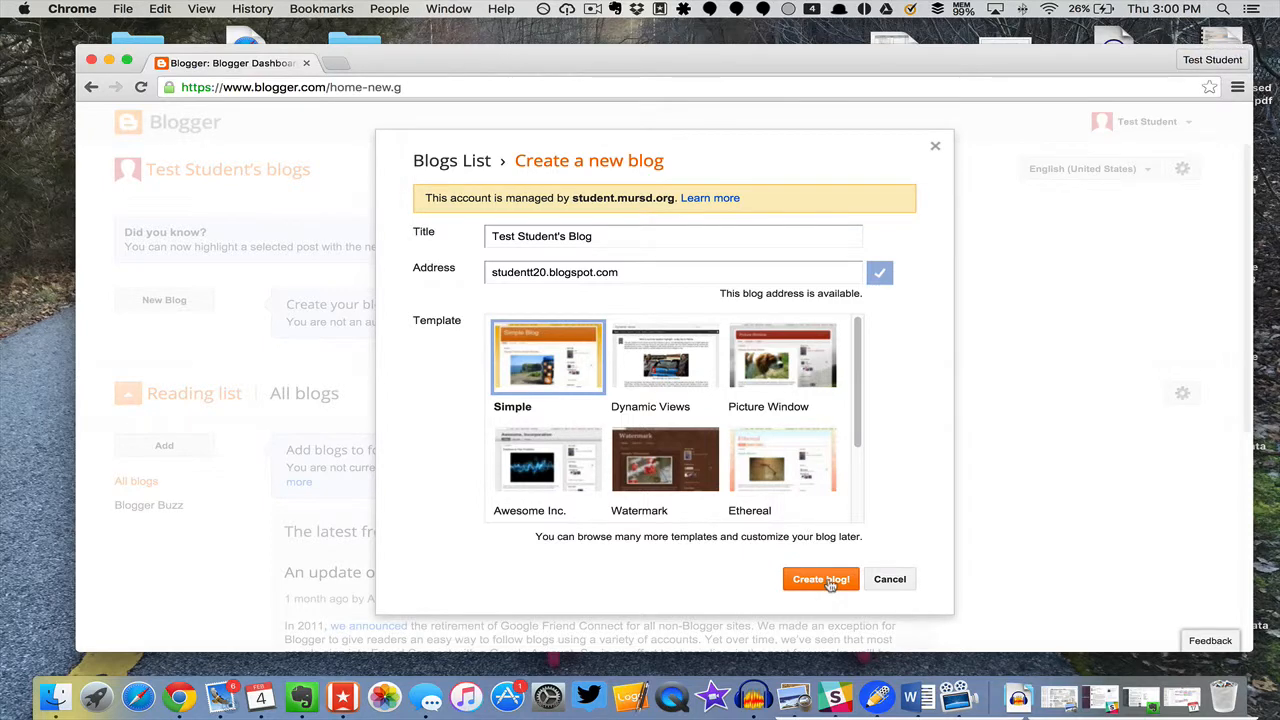
left_click(829, 582)
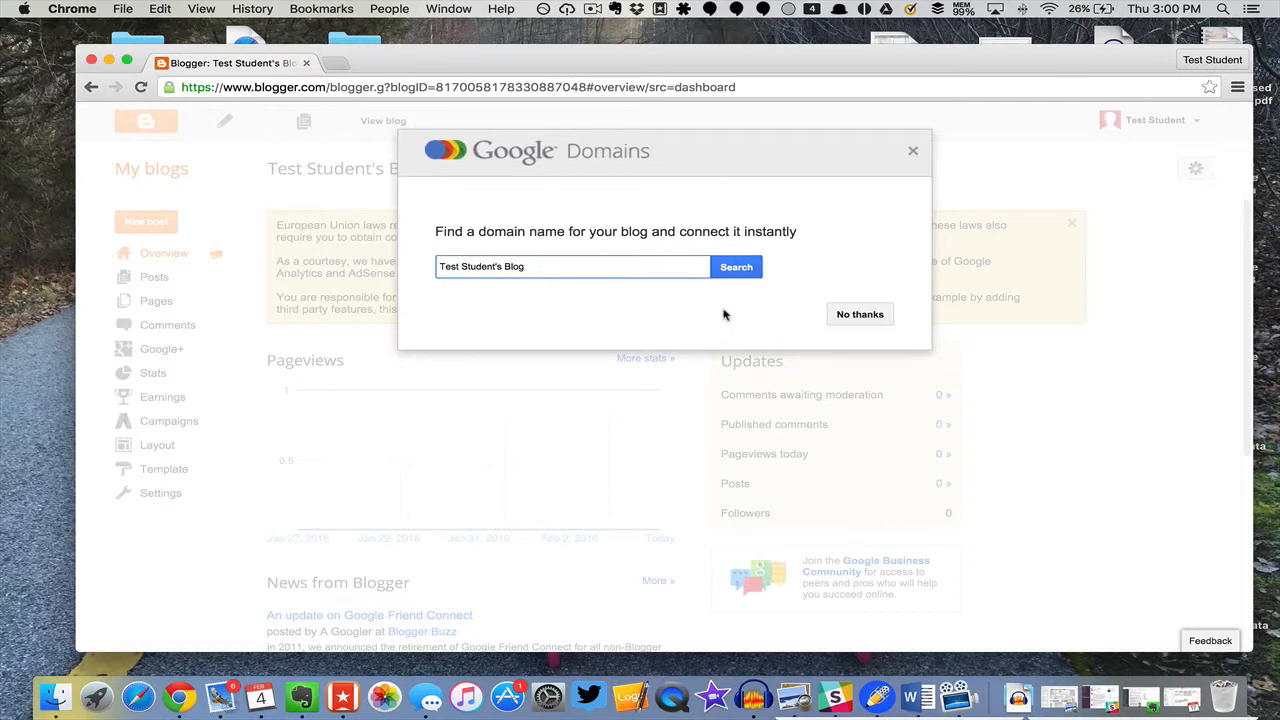
Step: Decline the custom domain offer and preview the new blog in a separate tab before returning to the dashboard
left_click(860, 314)
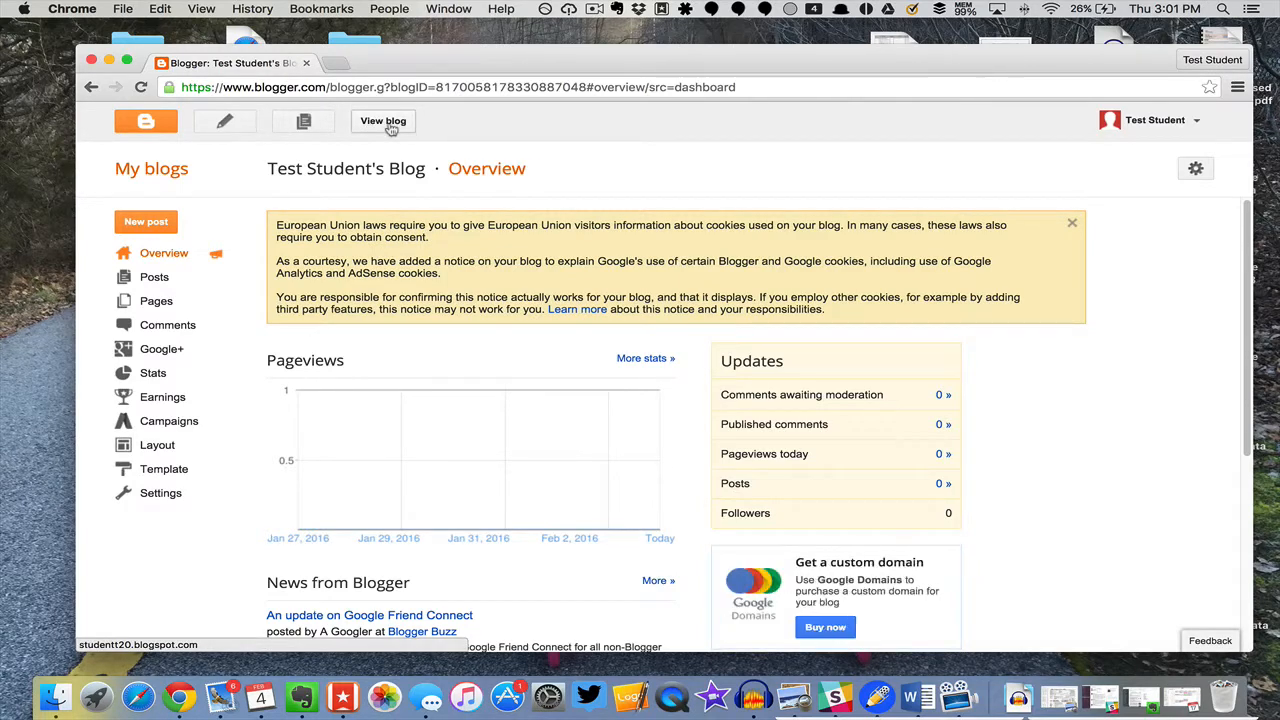
left_click(383, 121)
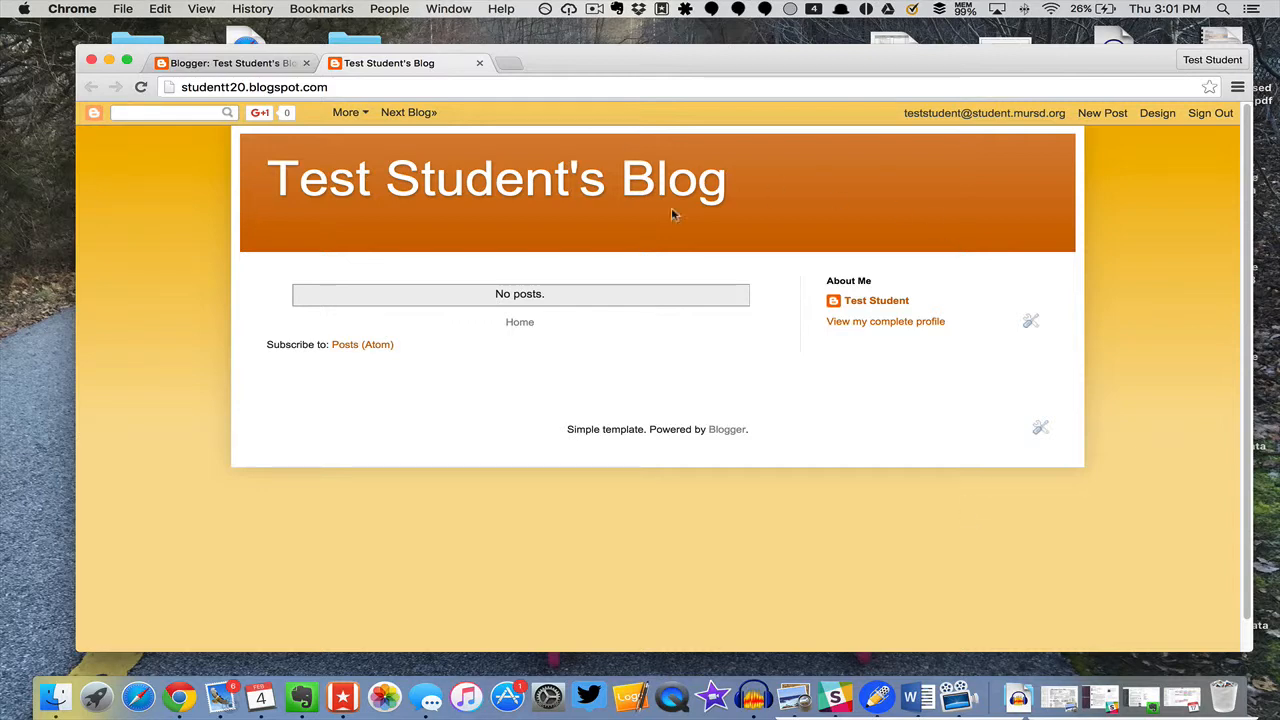
left_click(479, 63)
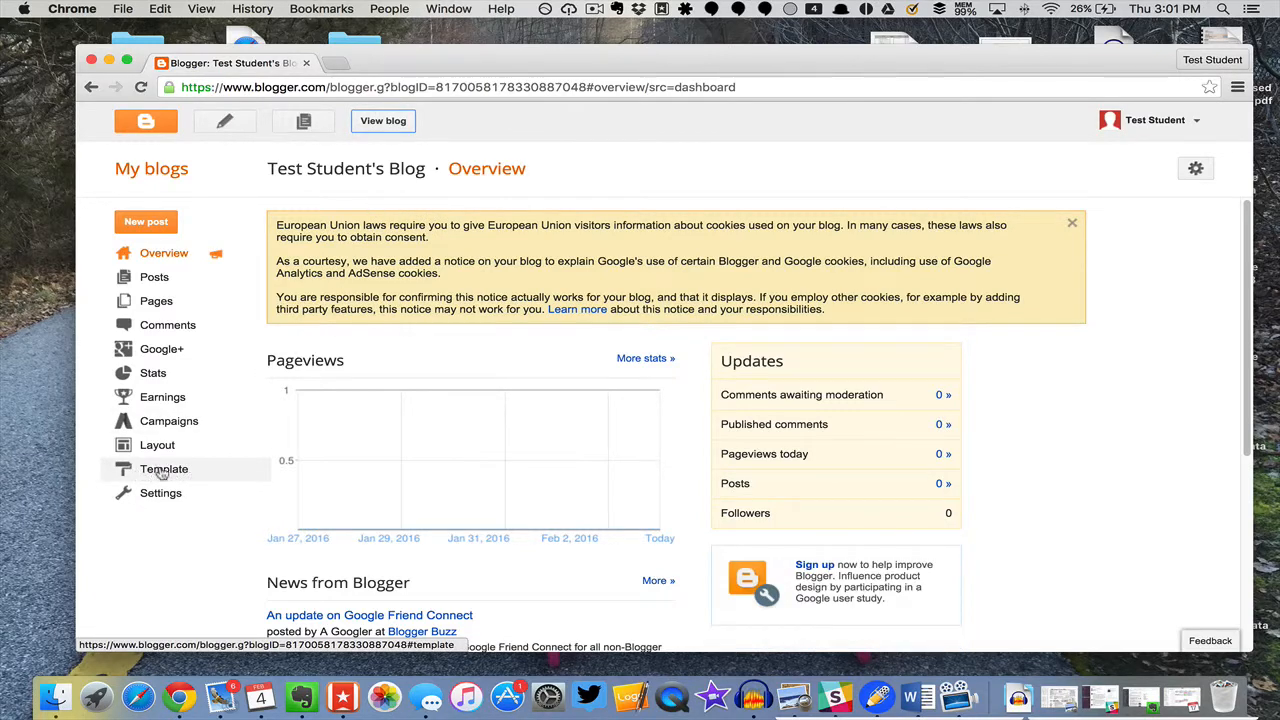
Step: Open the blog's template designer and examine its Background, Adjust widths, Layout and Advanced sections, then go back to Blogger
left_click(162, 474)
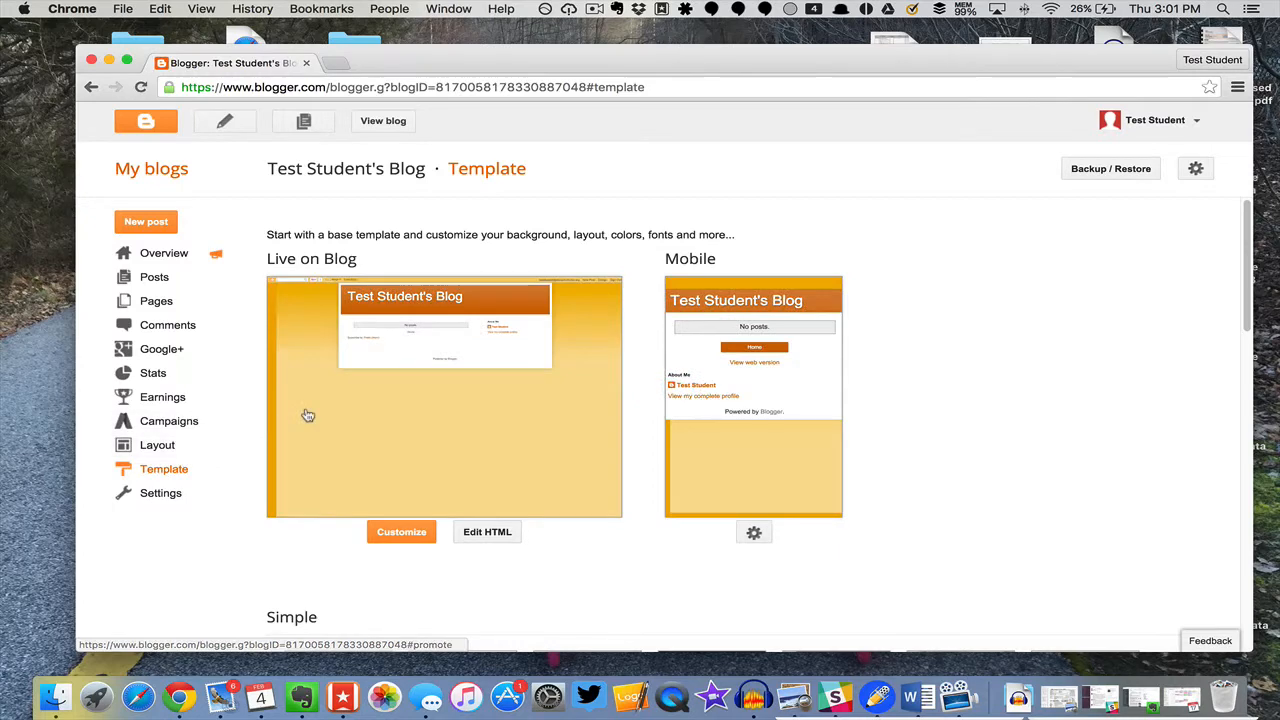
scroll(352, 445, "down", 2)
left_click(400, 477)
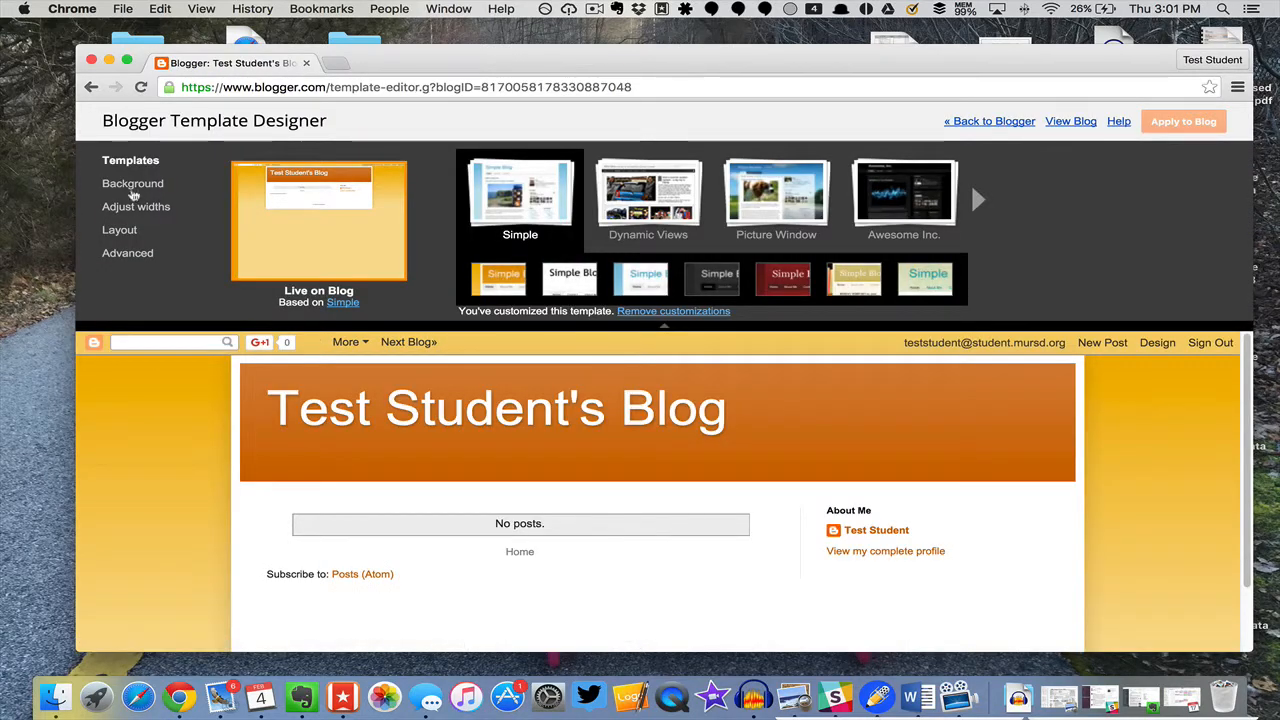
left_click(135, 186)
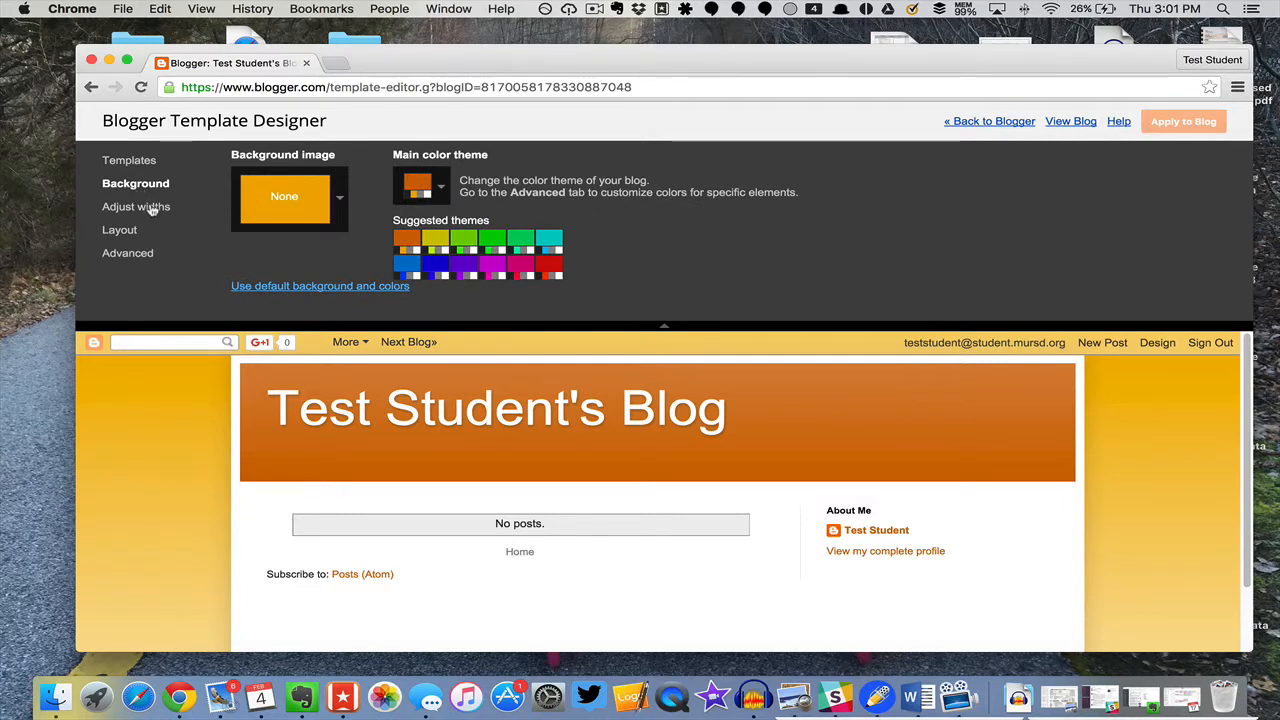
left_click(150, 207)
left_click(128, 231)
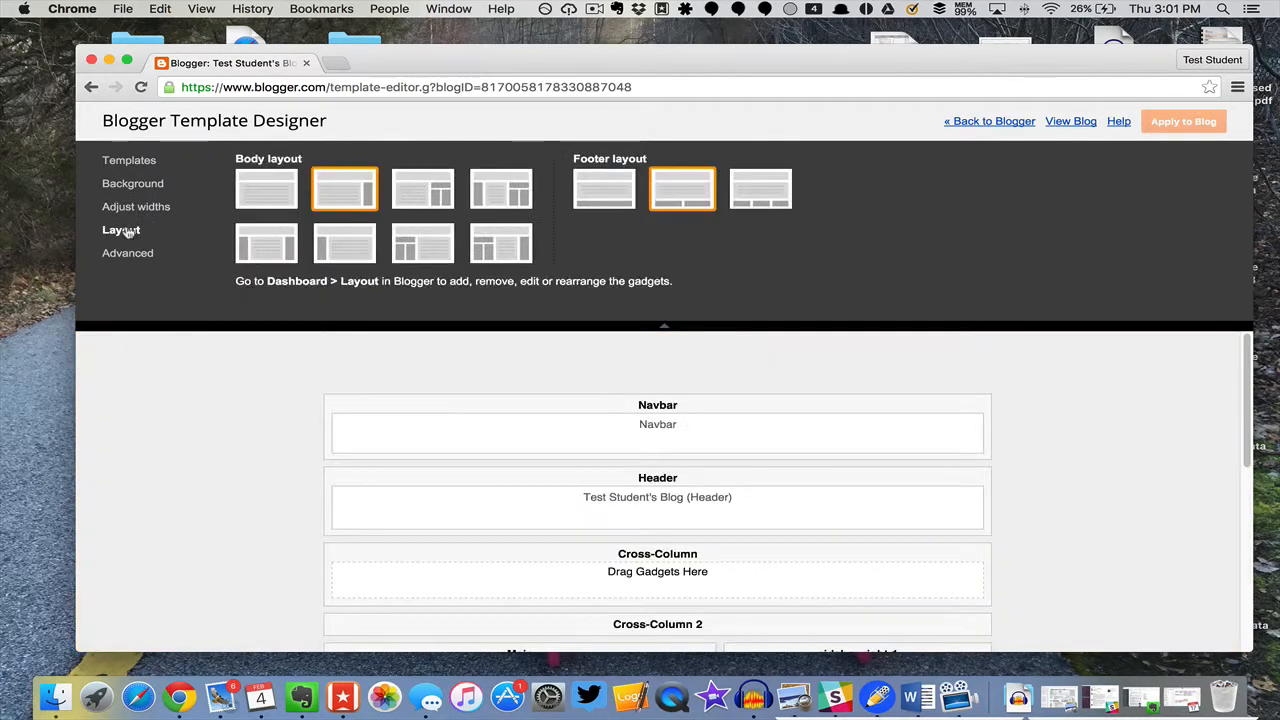
left_click(138, 256)
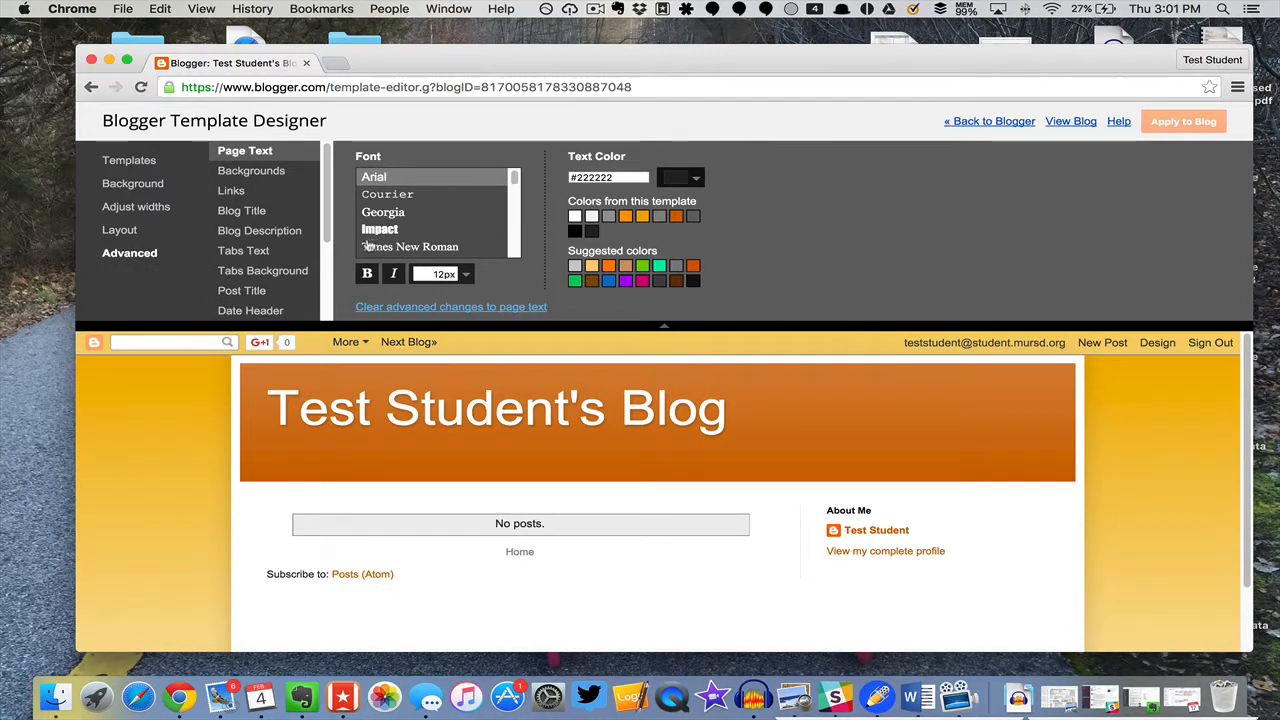
left_click(975, 123)
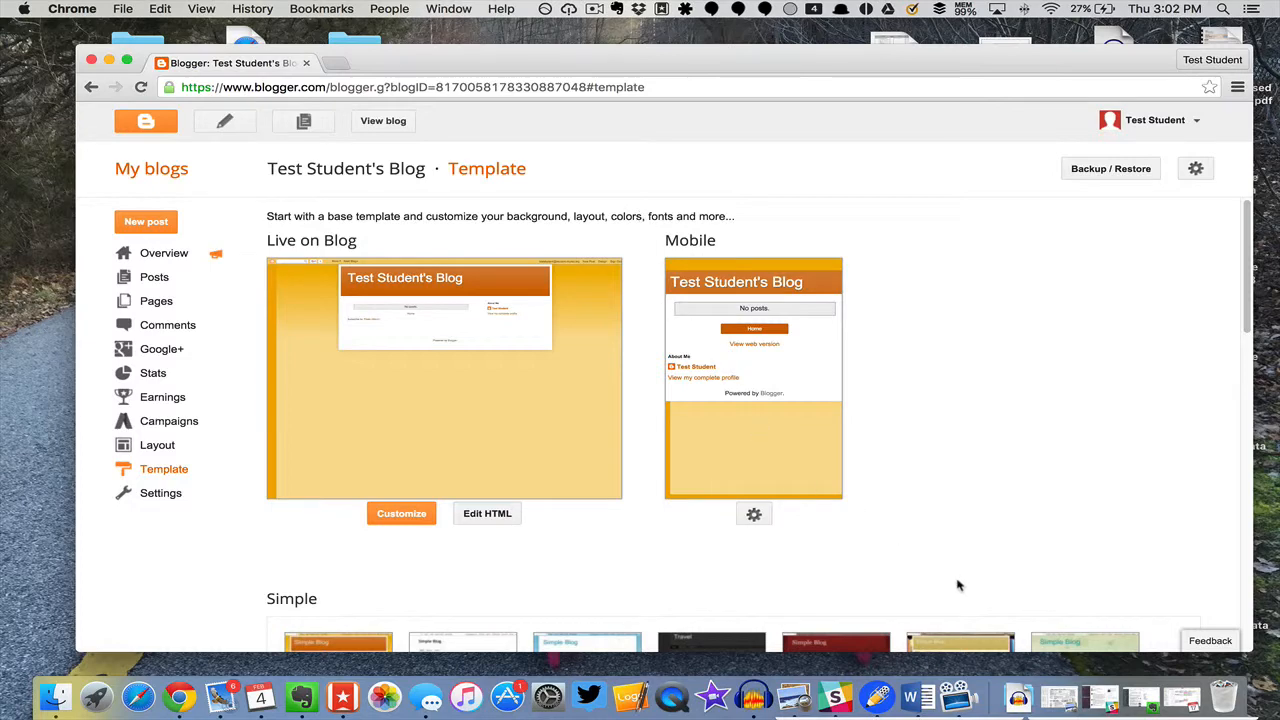
right_click(960, 699)
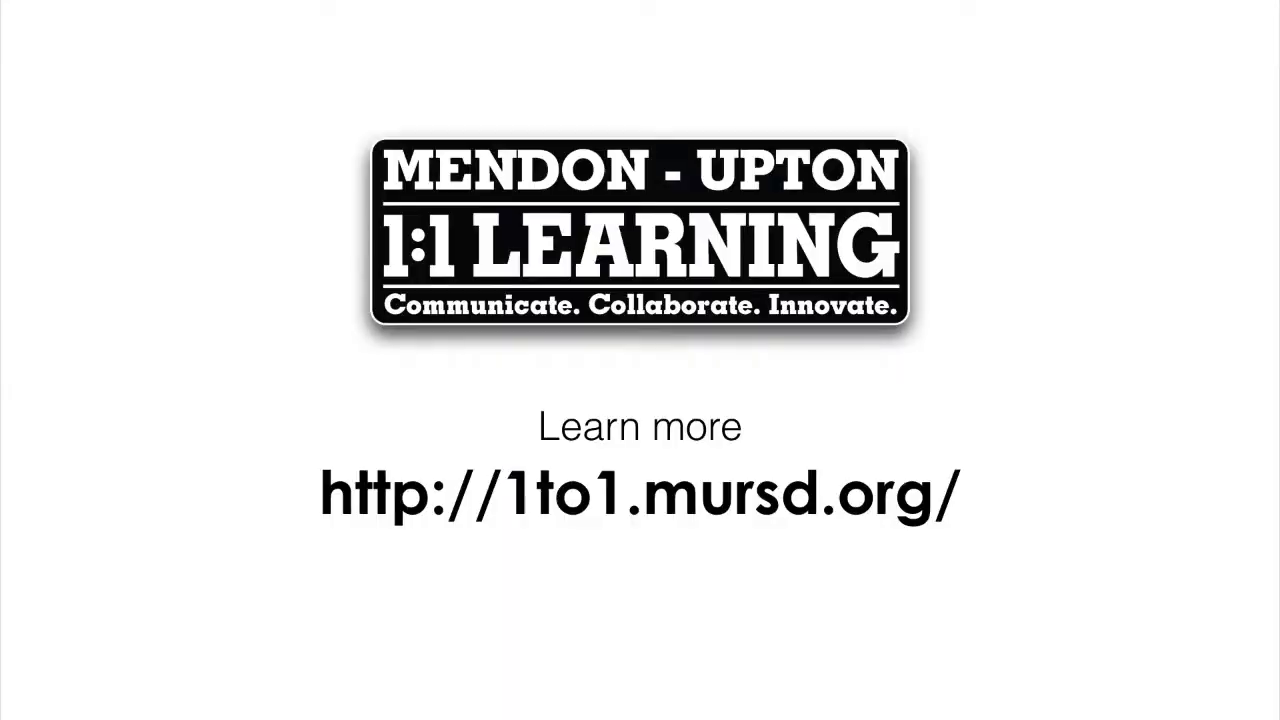